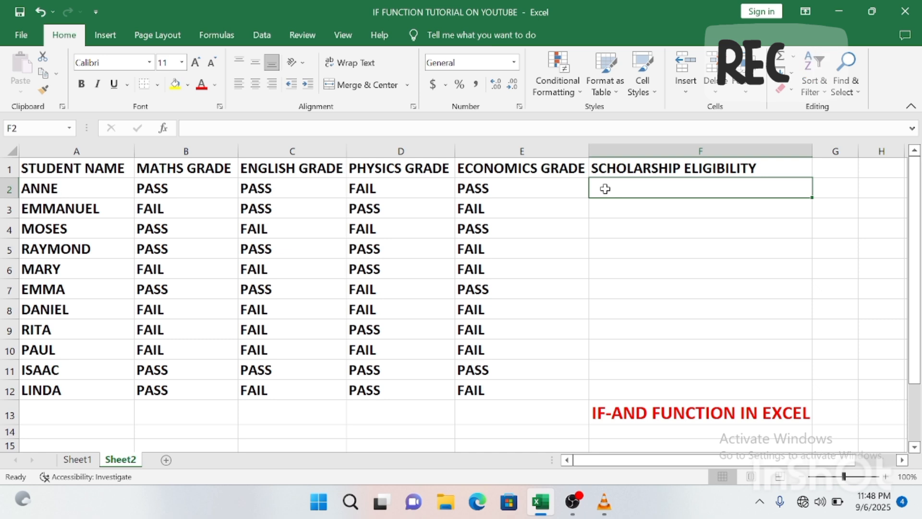
# Step: Begin F2 with =IF(AND(B2="PASS", nesting AND inside IF for the Maths grade test
pyautogui.write('=')
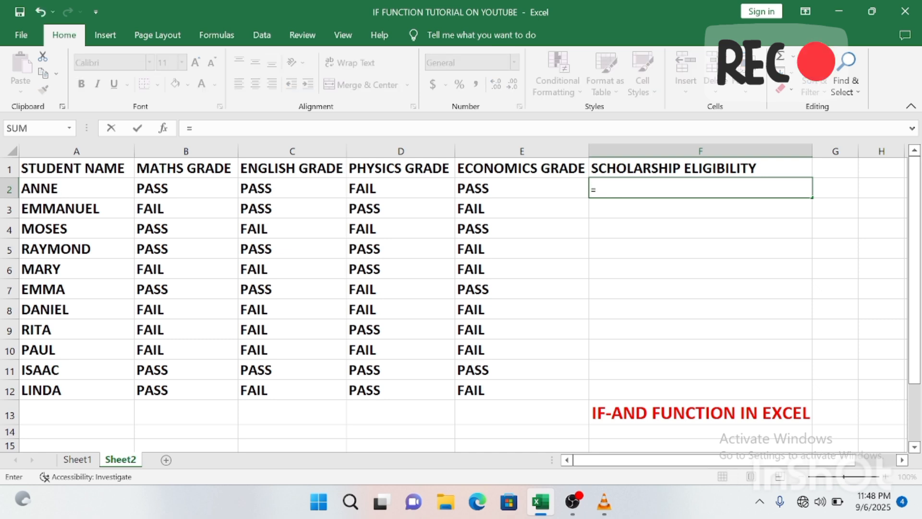
pyautogui.write('IF')
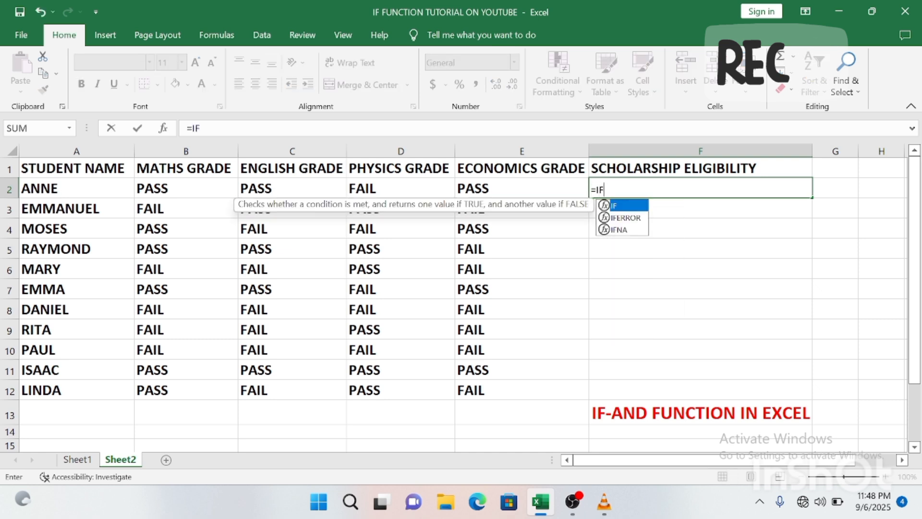
pyautogui.doubleClick(629, 207)
pyautogui.write('AND')
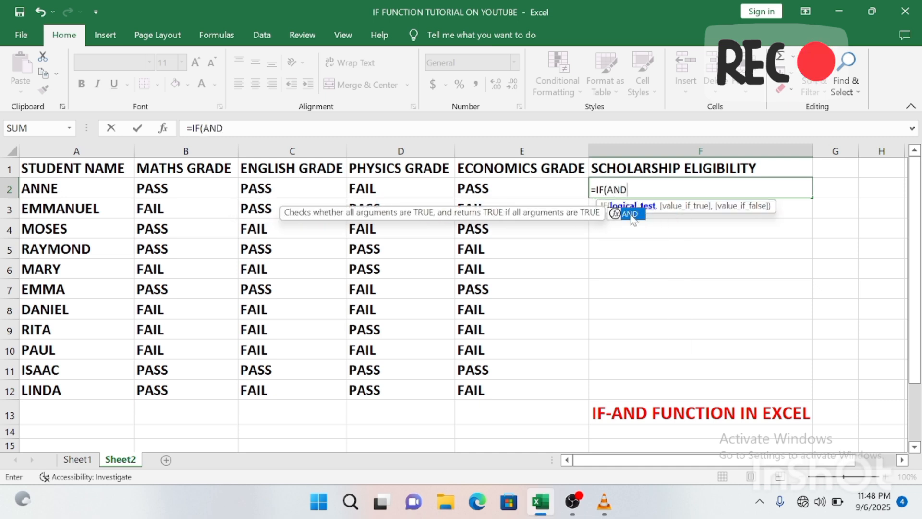
pyautogui.doubleClick(628, 214)
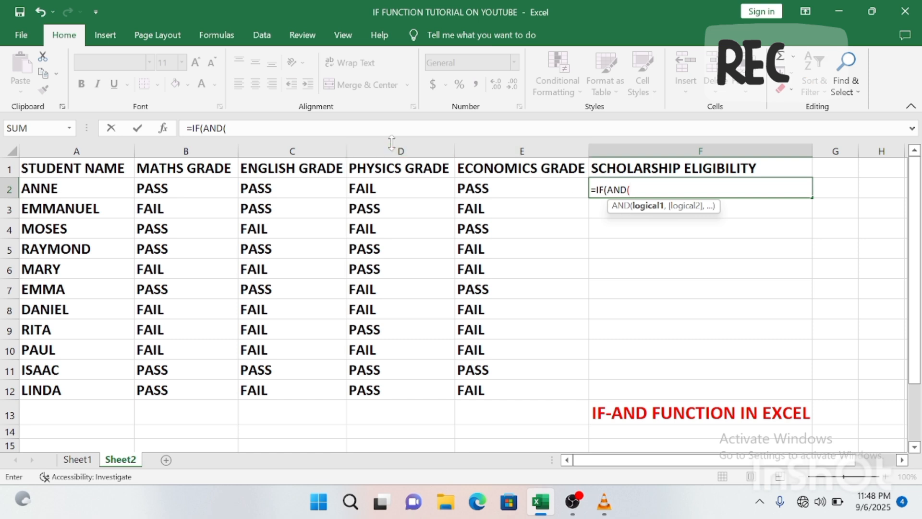
pyautogui.click(215, 189)
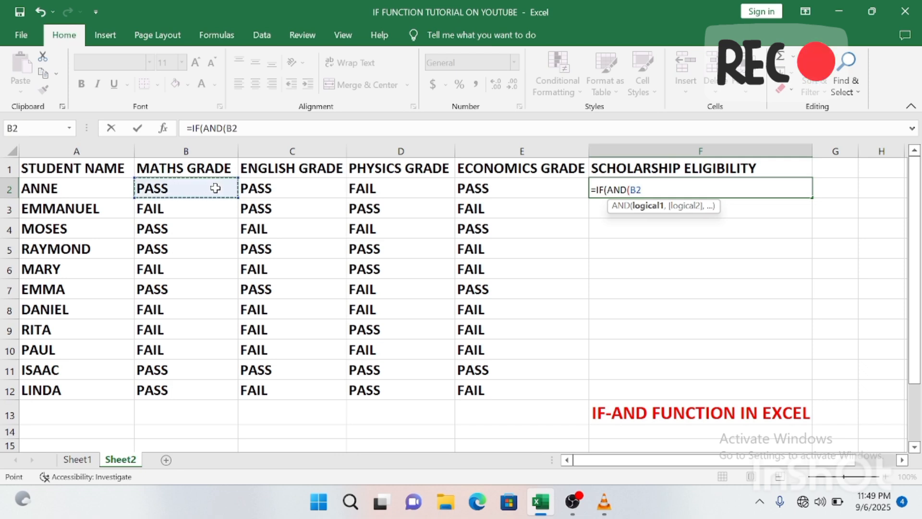
pyautogui.write('=')
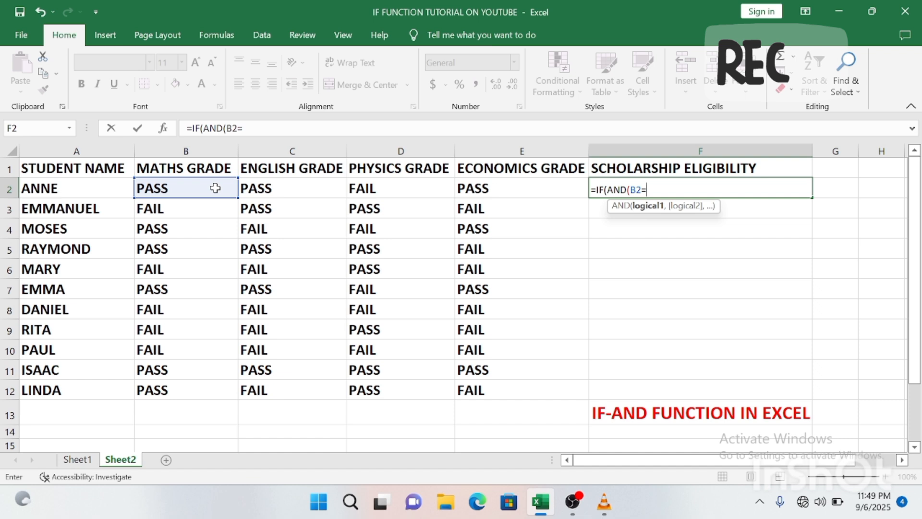
pyautogui.write('"PASS"')
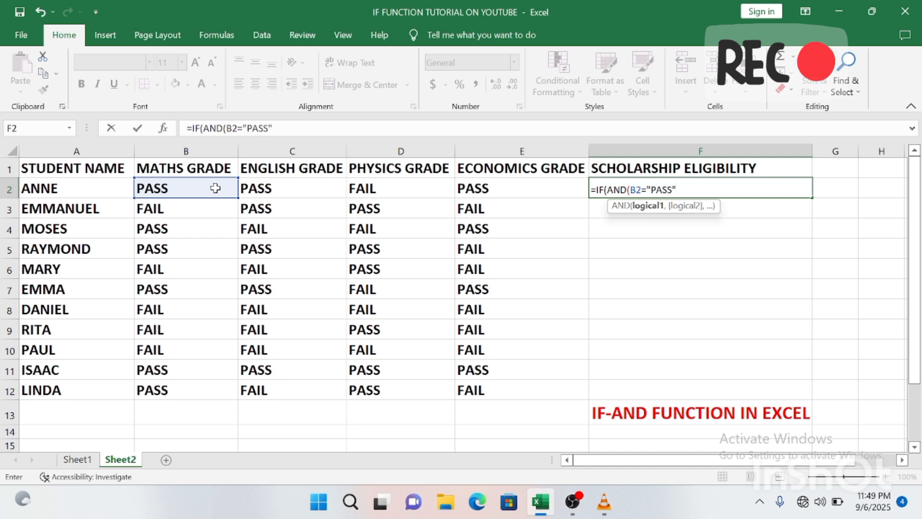
pyautogui.write(',')
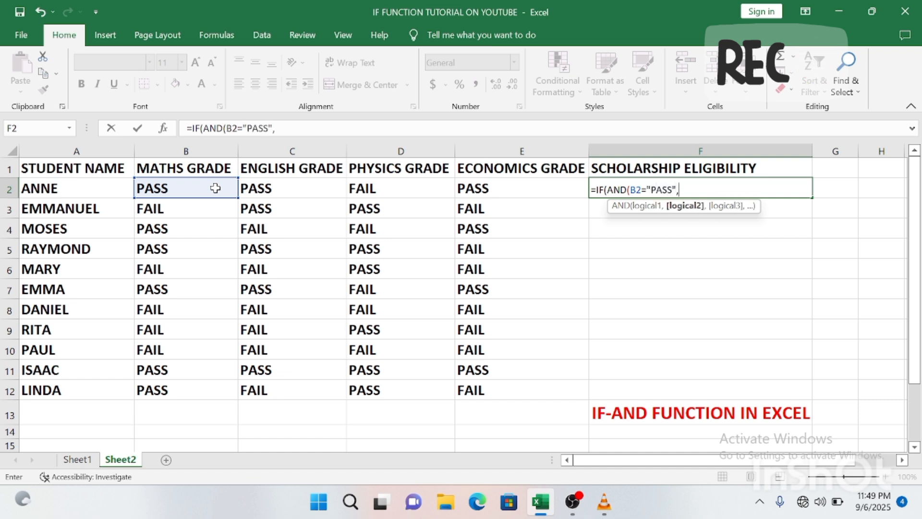
# Step: Add C2="PASS" and a D2="PASS" condition as further AND arguments in F2's formula
pyautogui.click(304, 192)
pyautogui.write('=')
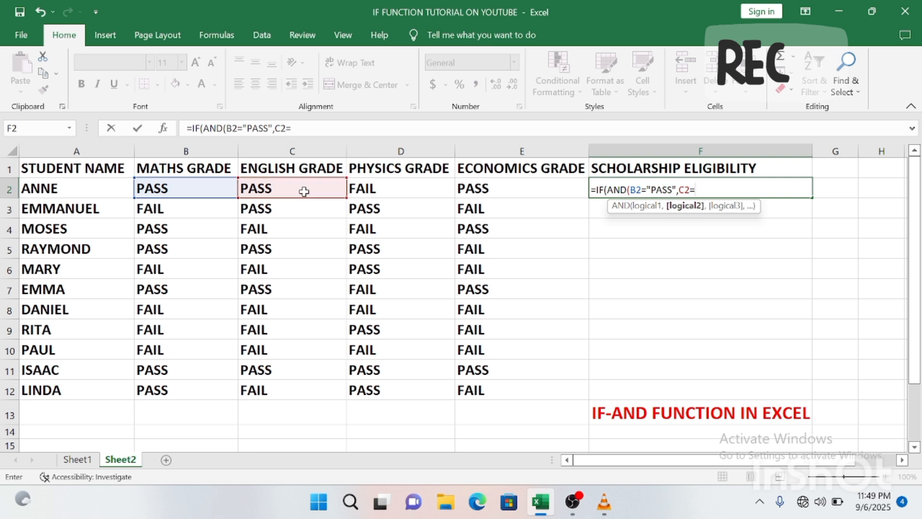
pyautogui.write('"')
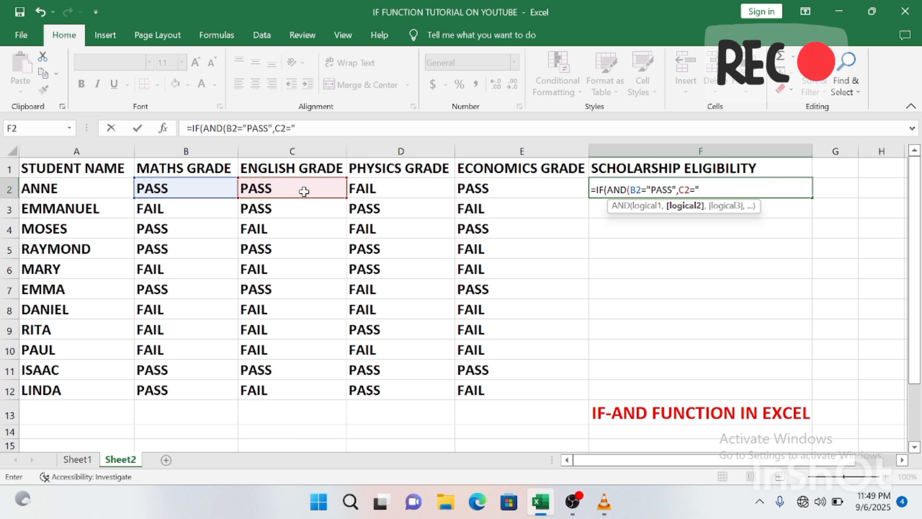
pyautogui.write('PASS')
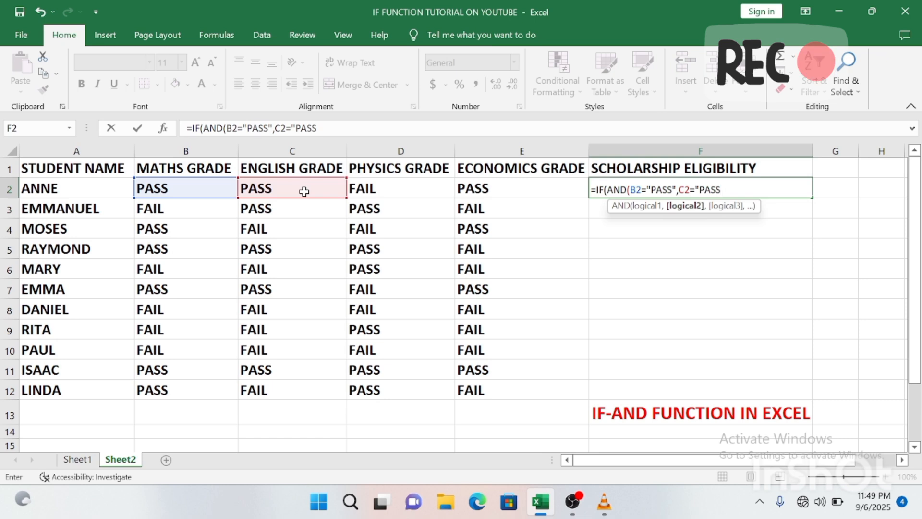
pyautogui.write('",')
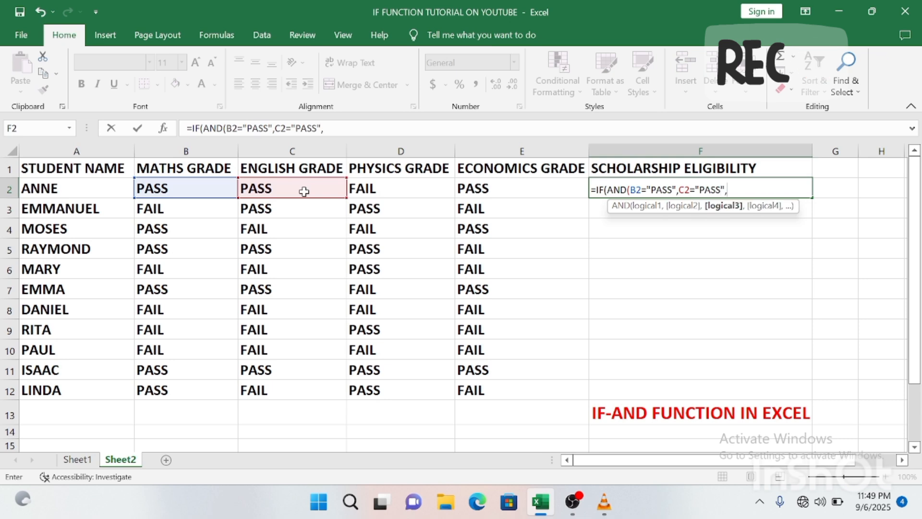
pyautogui.click(377, 187)
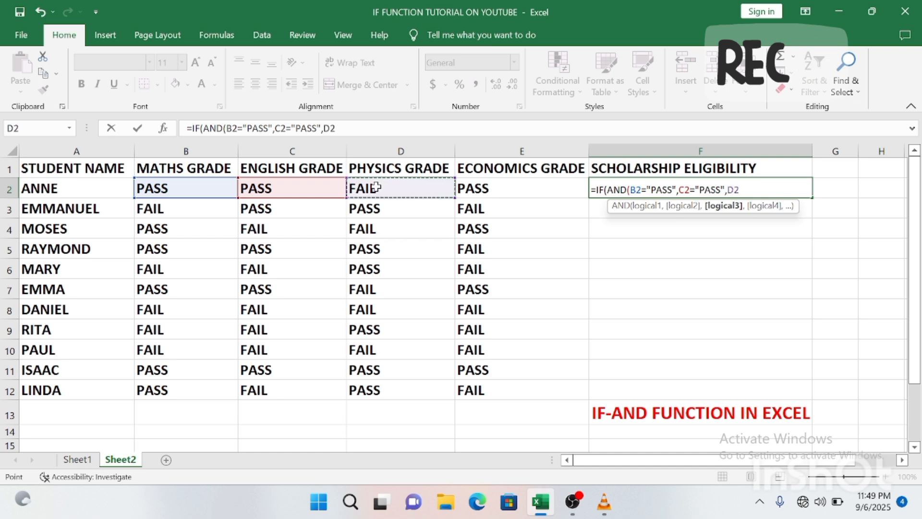
pyautogui.write('="')
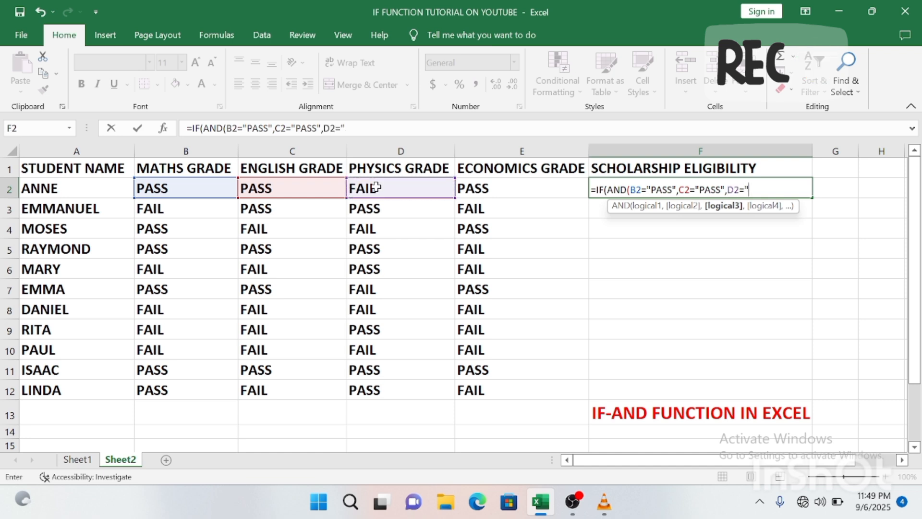
pyautogui.write('PASS')
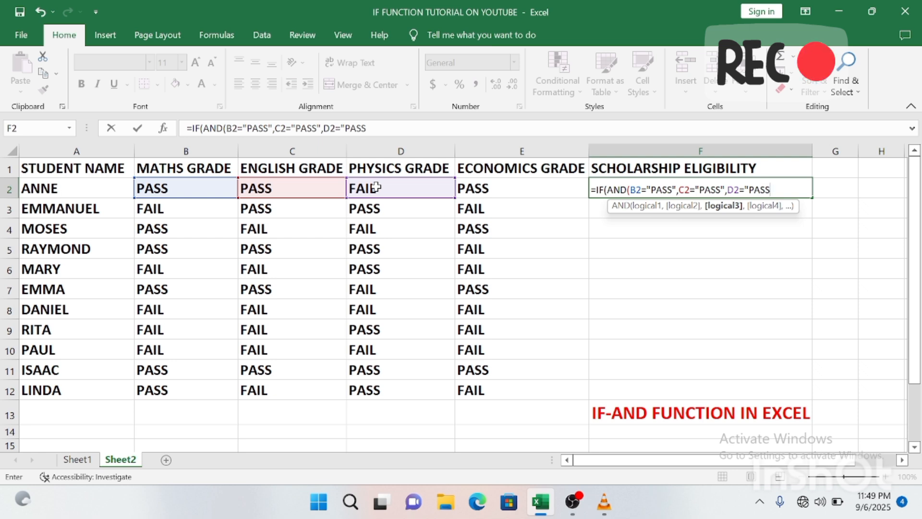
pyautogui.write('",')
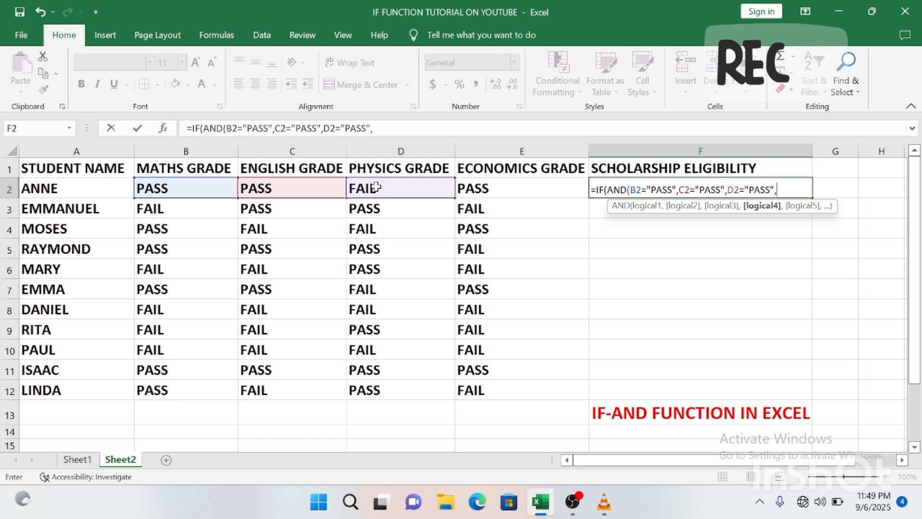
# Step: Add E2="PASS" and close the formula with "ELIGIBLE" and "NOT ELIGIBLE" results
pyautogui.click(481, 191)
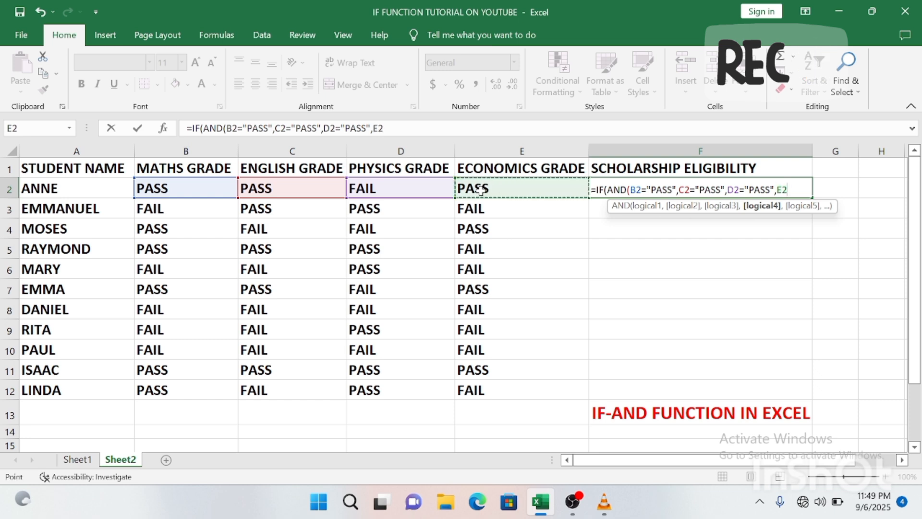
pyautogui.write('="')
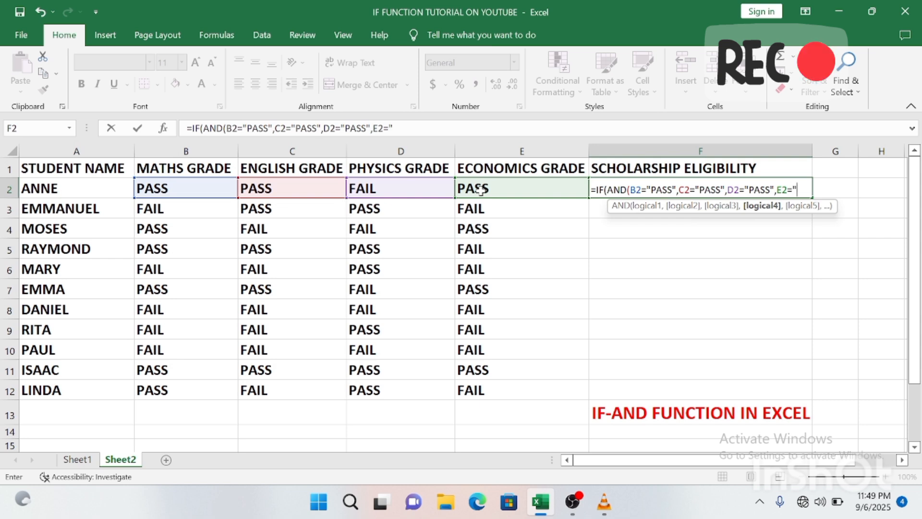
pyautogui.write('P')
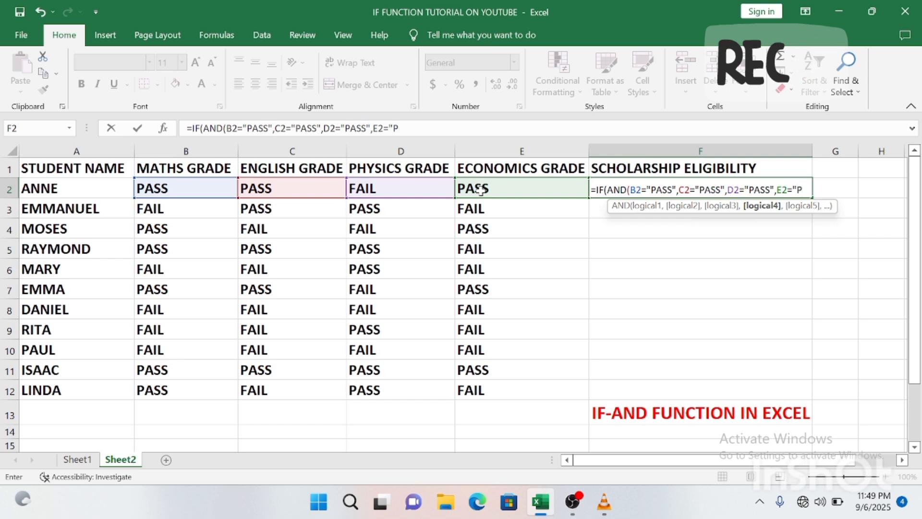
pyautogui.write('ASS"')
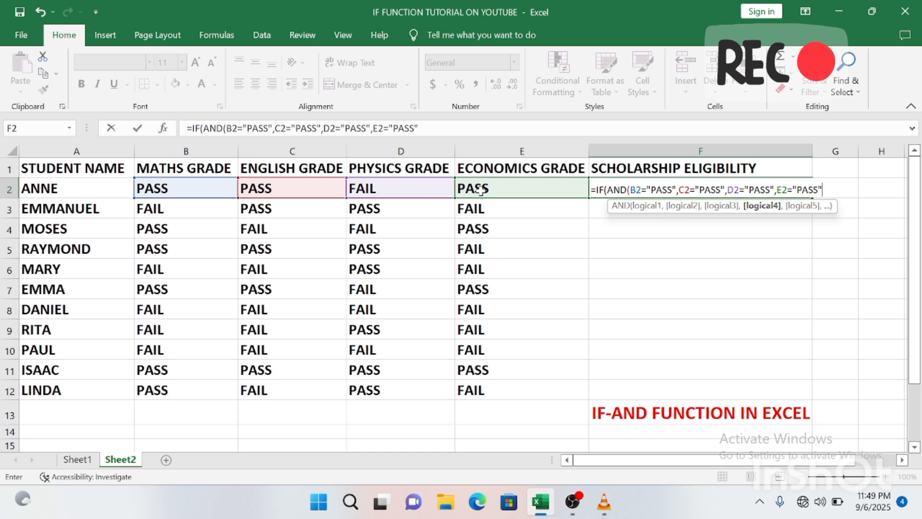
pyautogui.write(')')
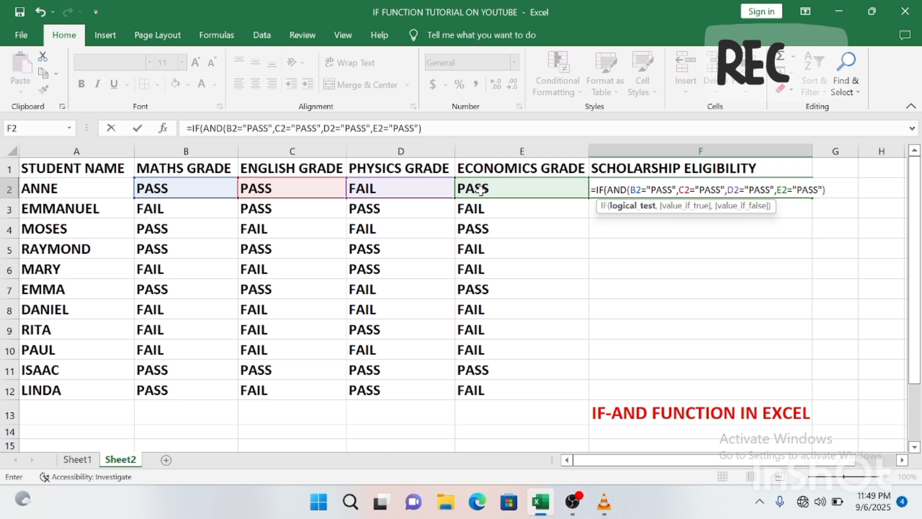
pyautogui.write(',')
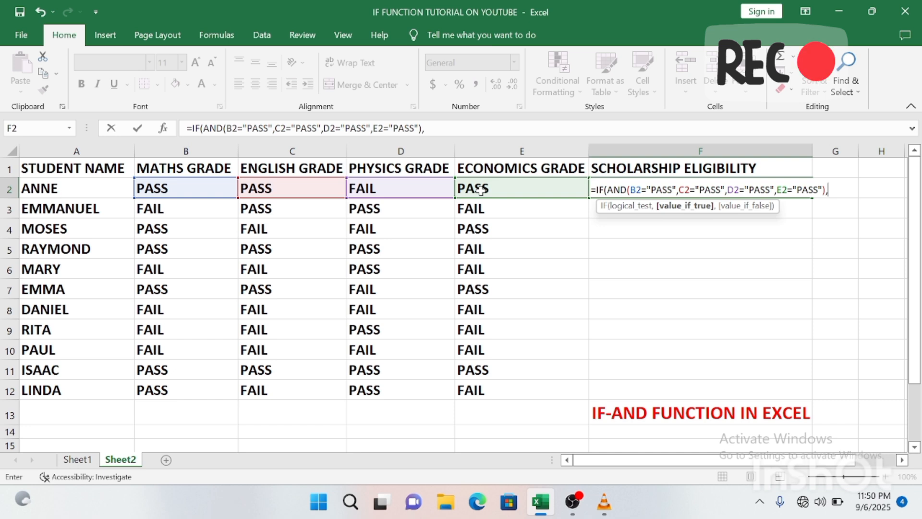
pyautogui.write('"')
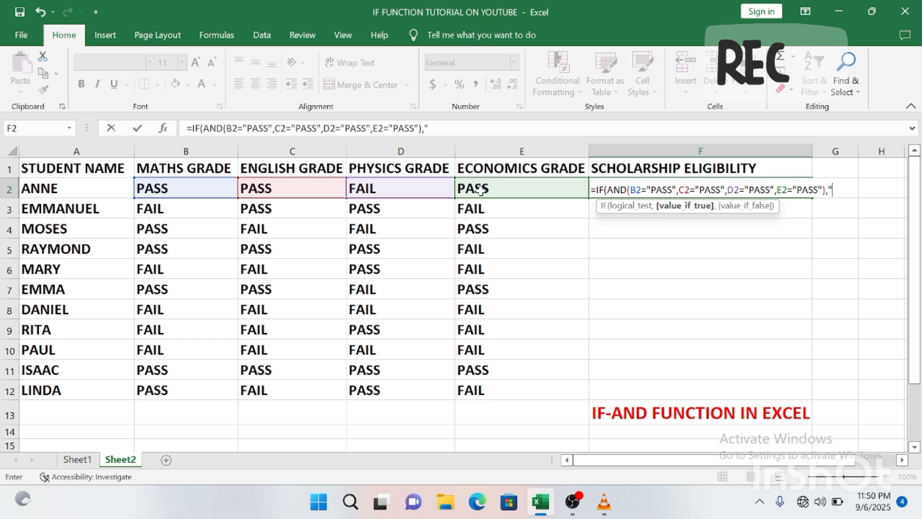
pyautogui.write('ELIGIB')
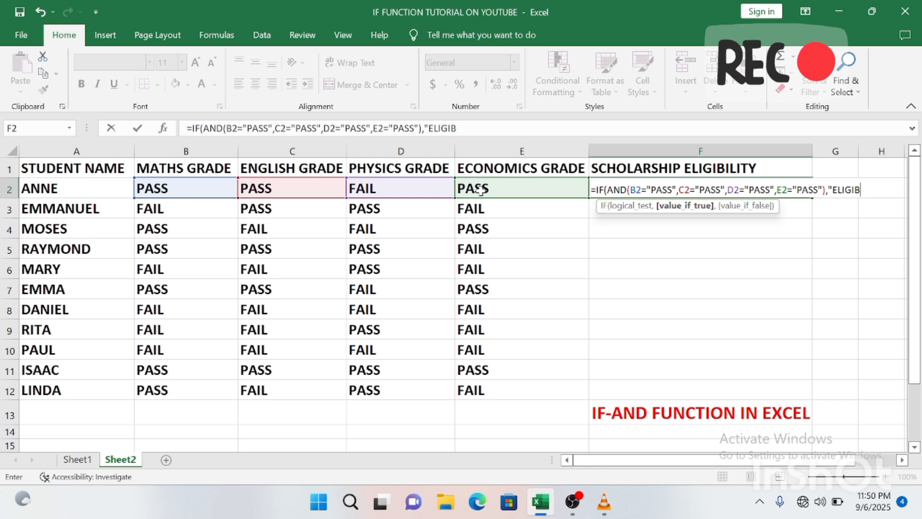
pyautogui.write('LE",')
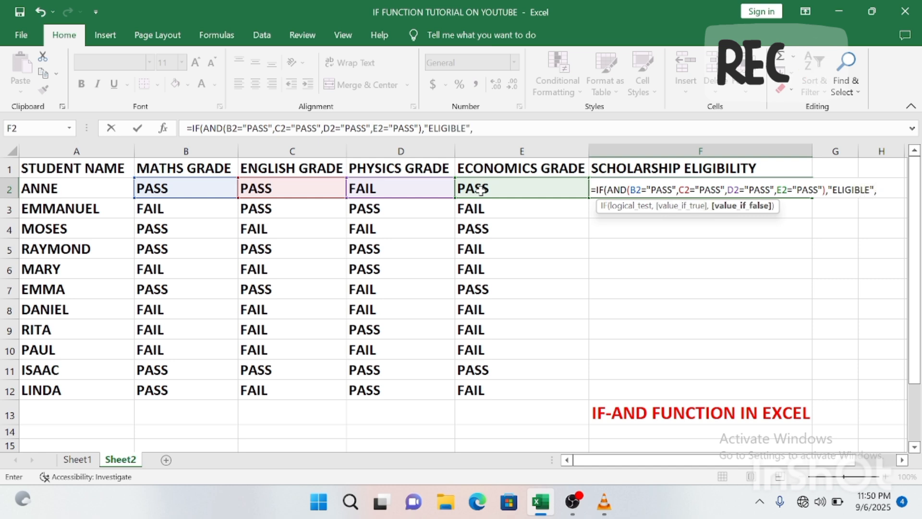
pyautogui.write('"')
pyautogui.write('NO')
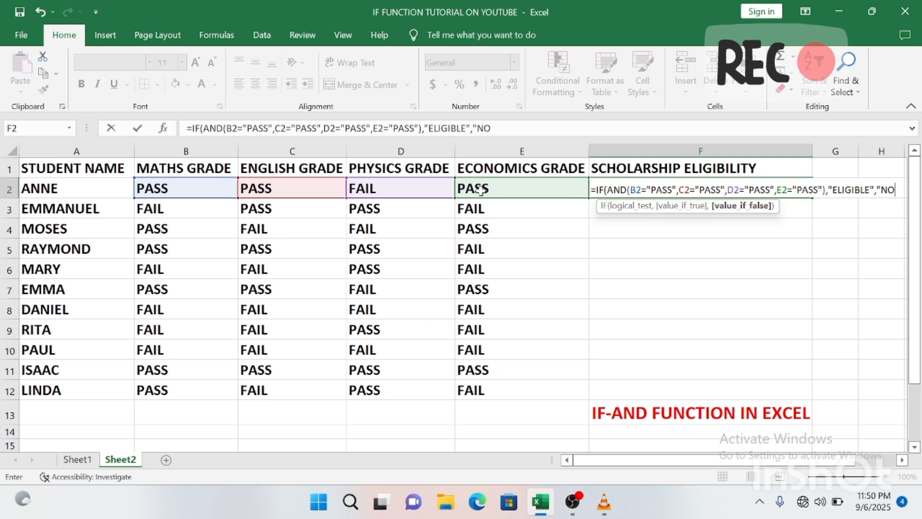
pyautogui.write('T ELI')
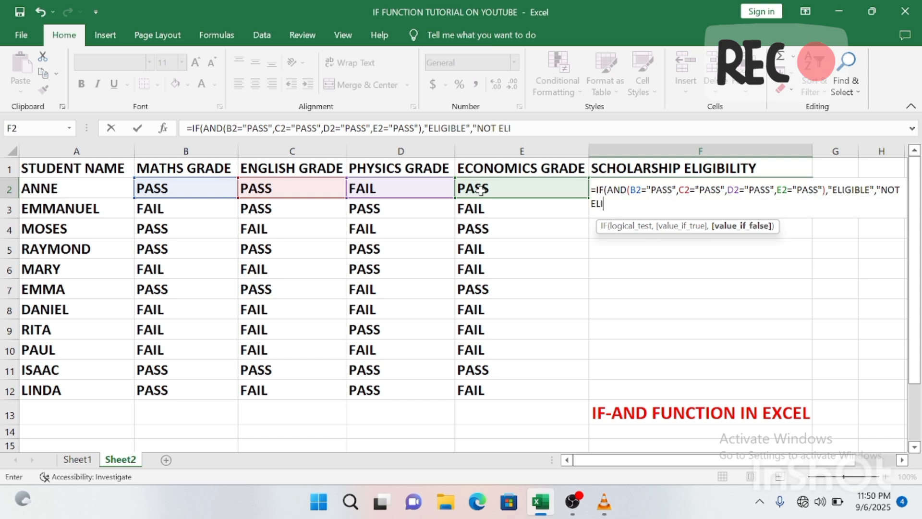
pyautogui.write('GIBLE')
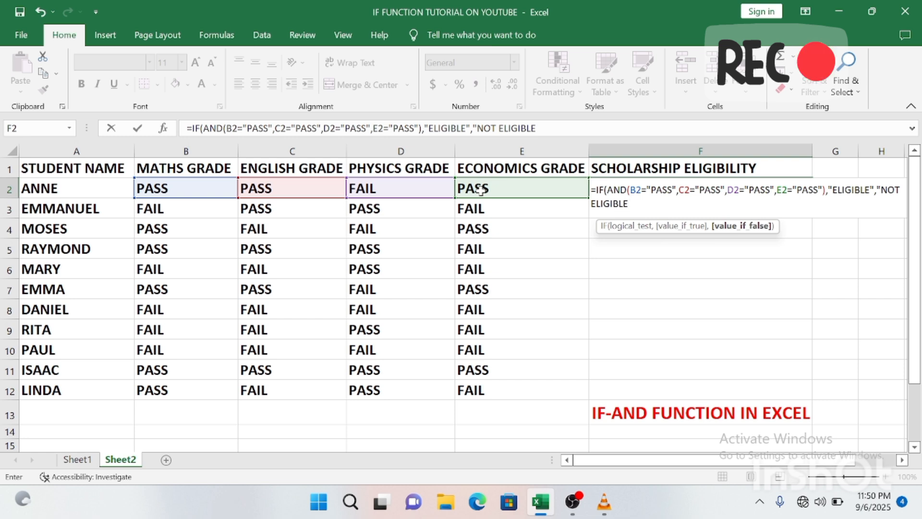
pyautogui.write('"')
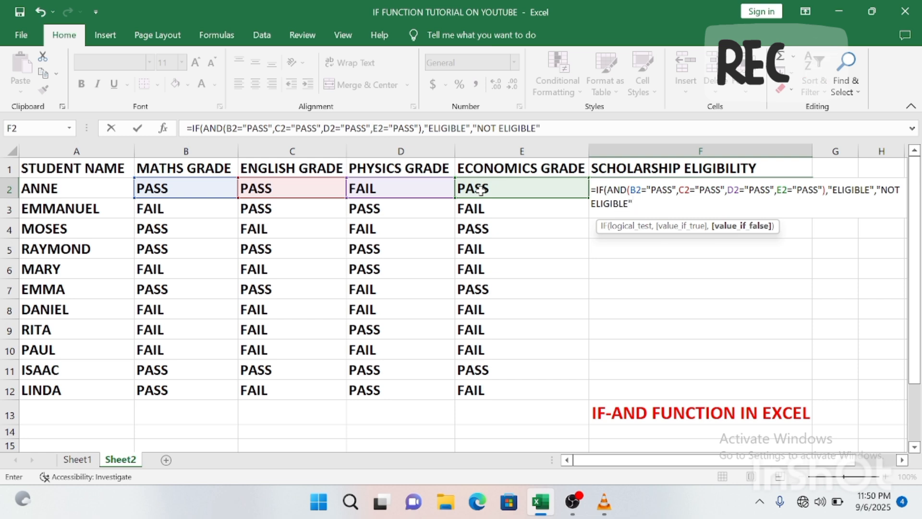
pyautogui.write(')')
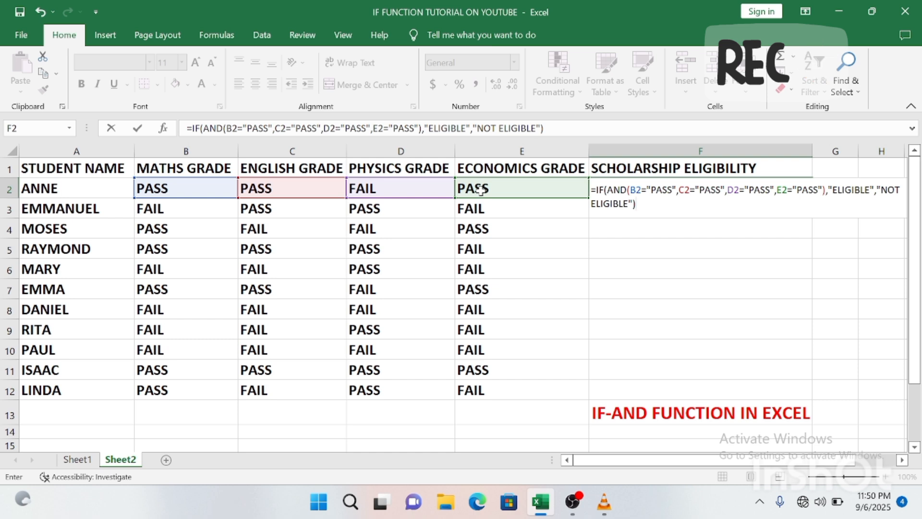
# Step: Commit F2's formula, which returns NOT ELIGIBLE, and reselect F2 to review it
pyautogui.press('Return')
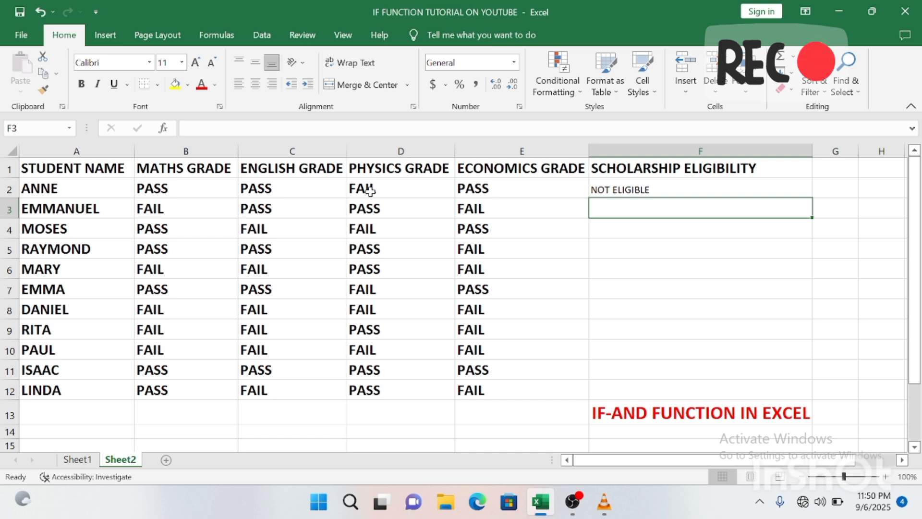
pyautogui.click(621, 190)
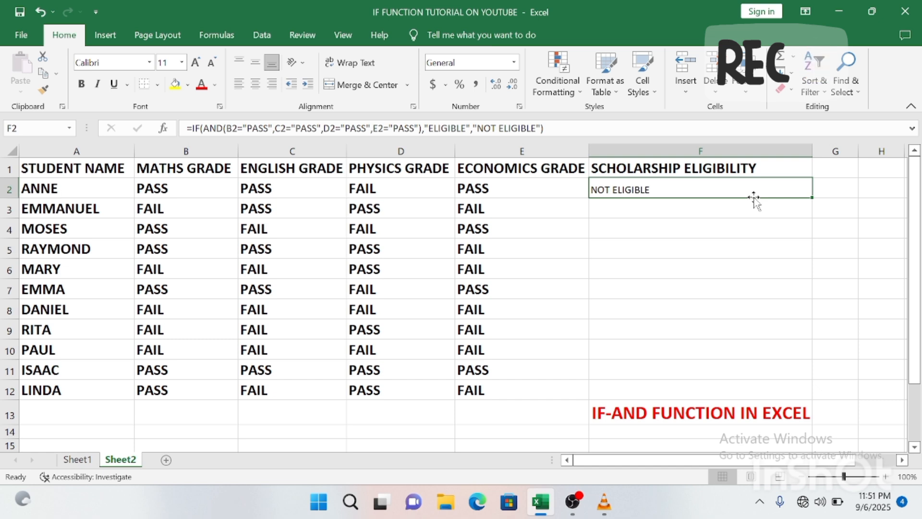
# Step: Fill F2's eligibility formula down to F12; only row 11 shows ELIGIBLE
pyautogui.doubleClick(811, 198)
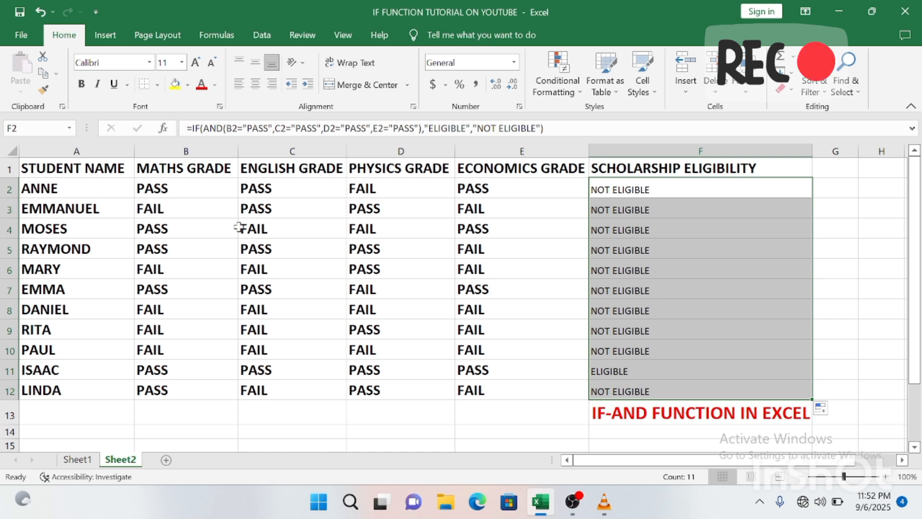
pyautogui.click(507, 342)
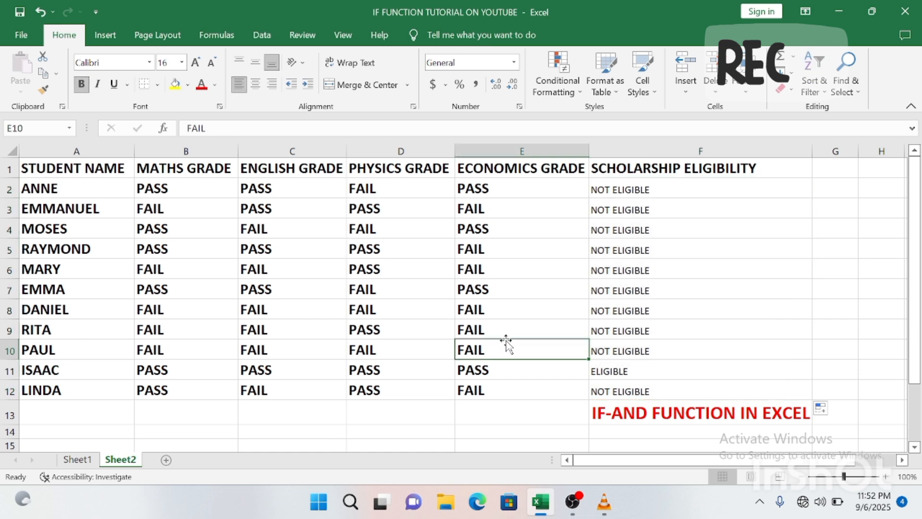